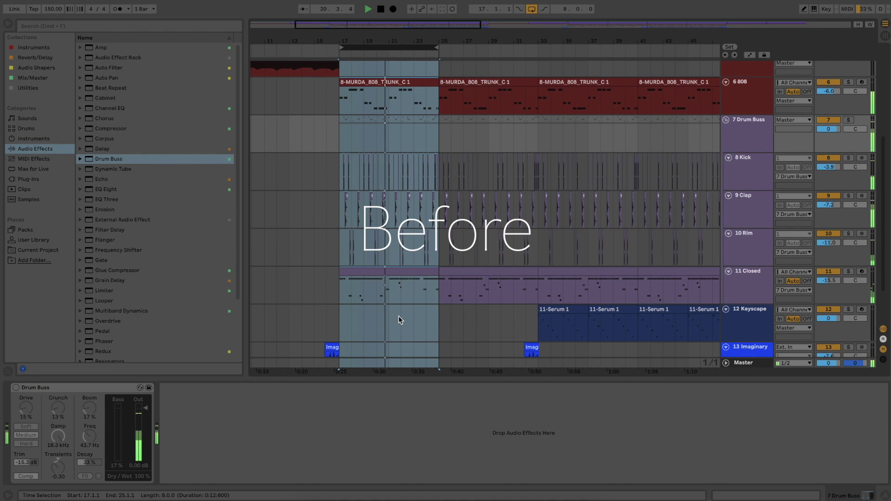
Step: Bring up the project whose Kick, Clap, Rim and Closed tracks each route straight to Master
left_click(748, 133)
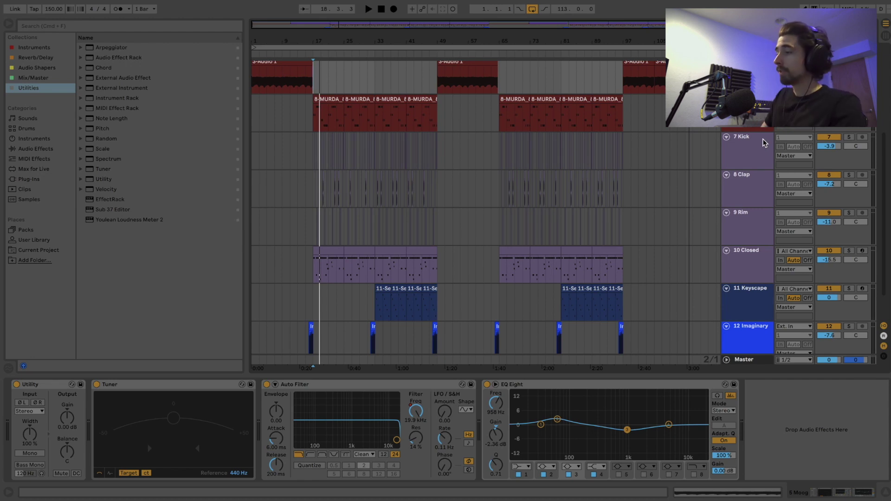
Step: Select the Kick through Closed tracks and group them into a new '7 Group' track
left_click(762, 139)
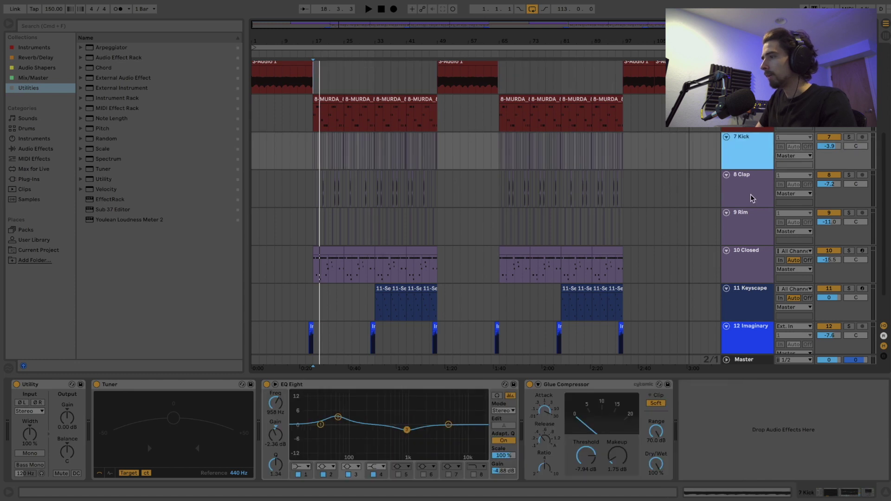
scroll(747, 265, "down", 2)
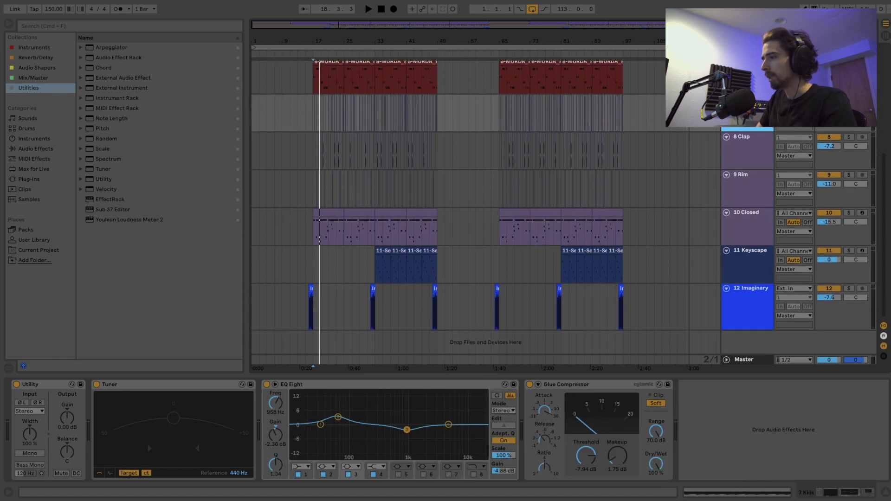
scroll(755, 130, "up", 2)
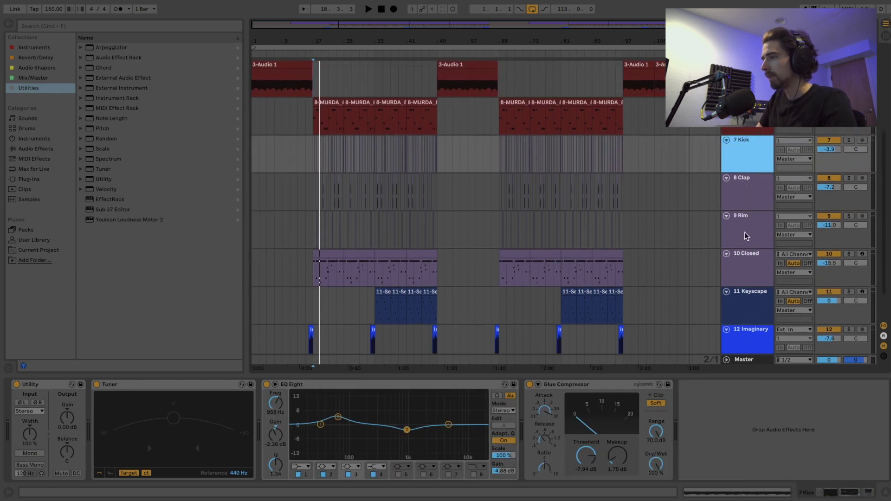
scroll(747, 275, "up", 1)
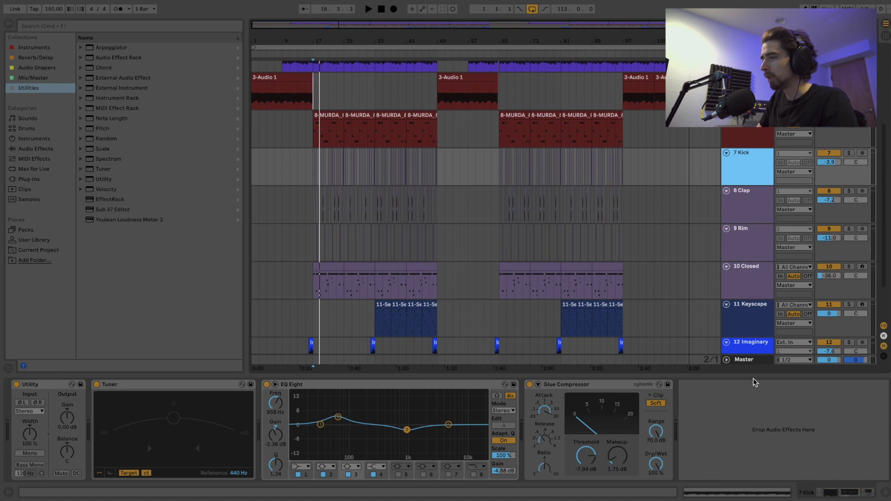
left_click(759, 266, "shift")
right_click(757, 265)
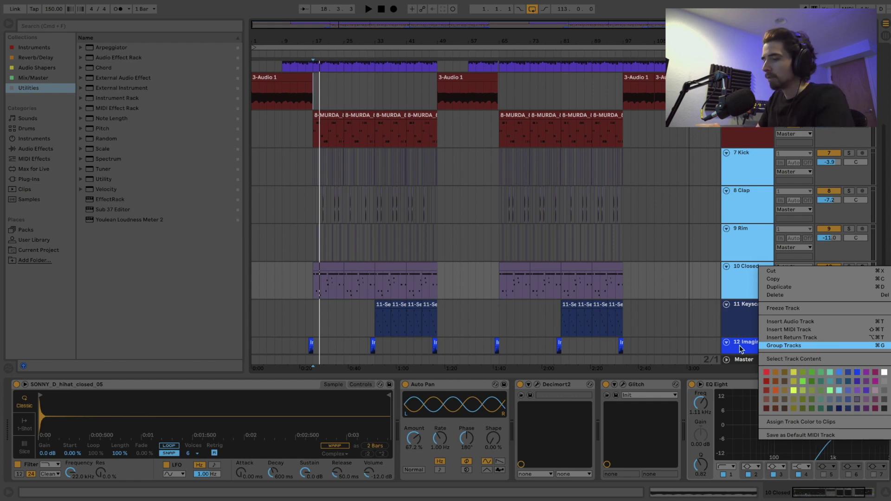
key("Return")
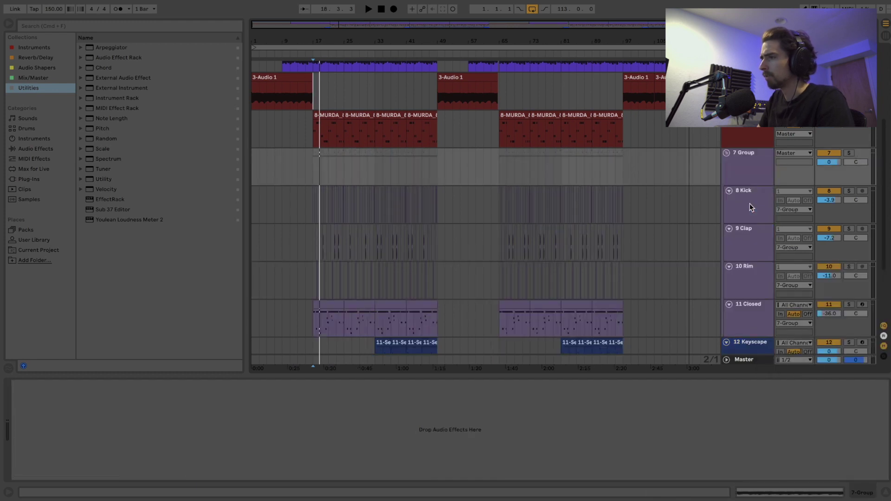
Step: Rename the group to 'Drum Buss' and add the Drum Buss audio effect from Audio Effects to it
right_click(746, 173)
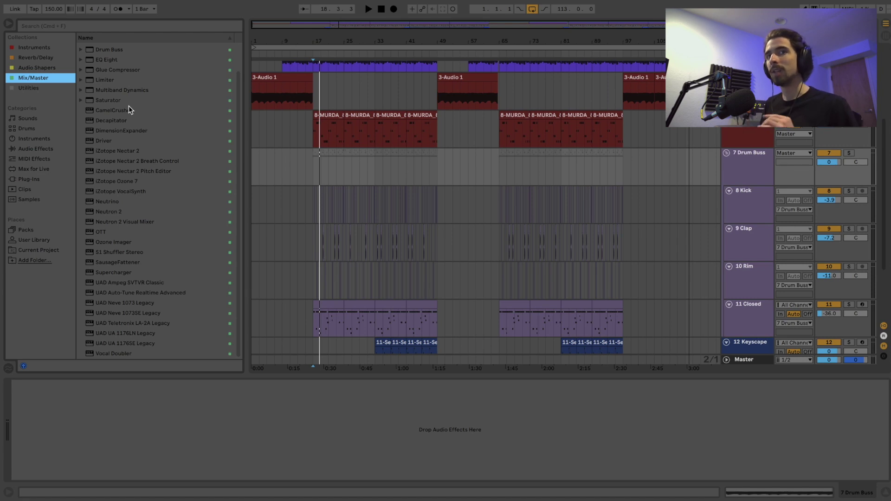
left_click(28, 149)
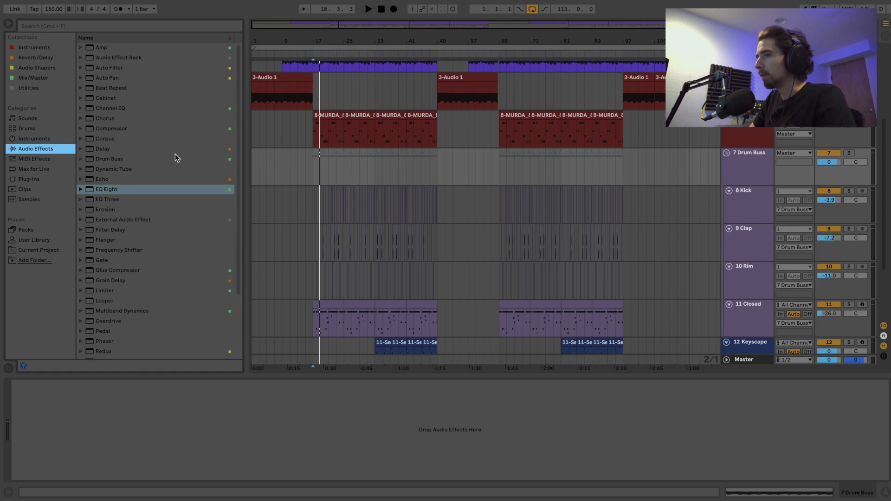
scroll(174, 155, "down", 4)
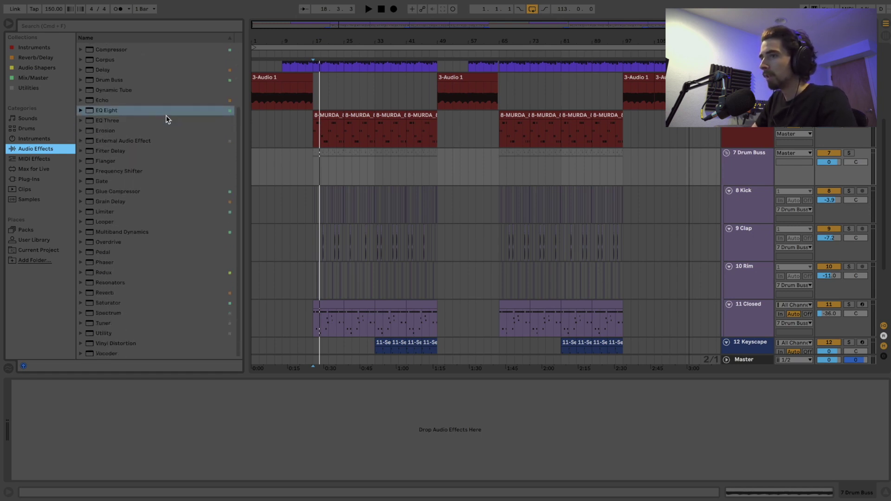
scroll(165, 116, "up", 2)
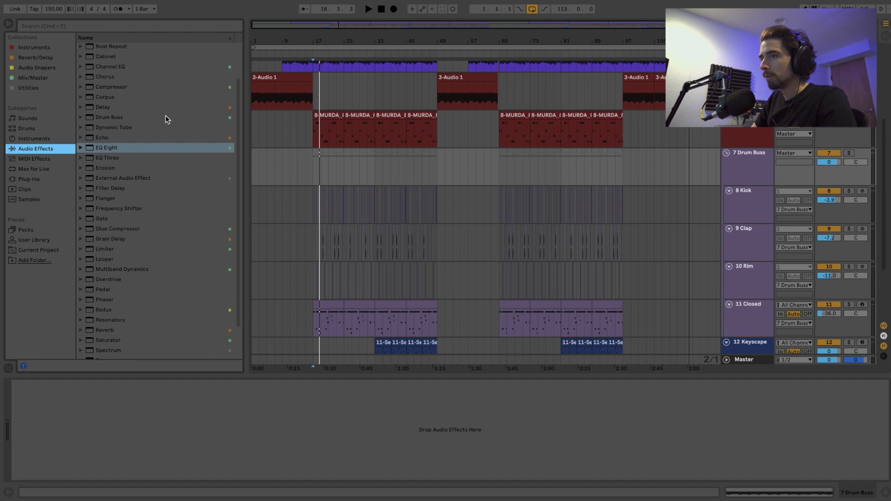
left_click(118, 117)
left_click_drag(380, 130, 762, 171)
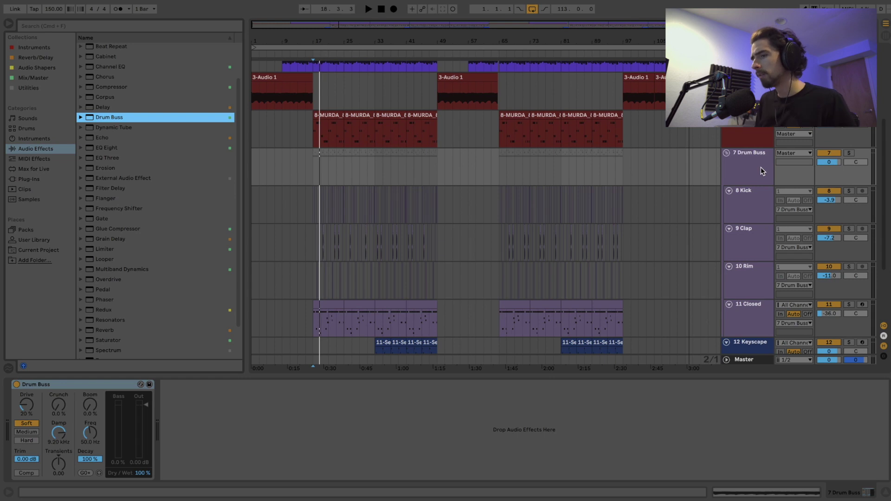
Step: Solo the Drum Buss group, start playback and enter -27 as the Trim value
left_click(25, 405)
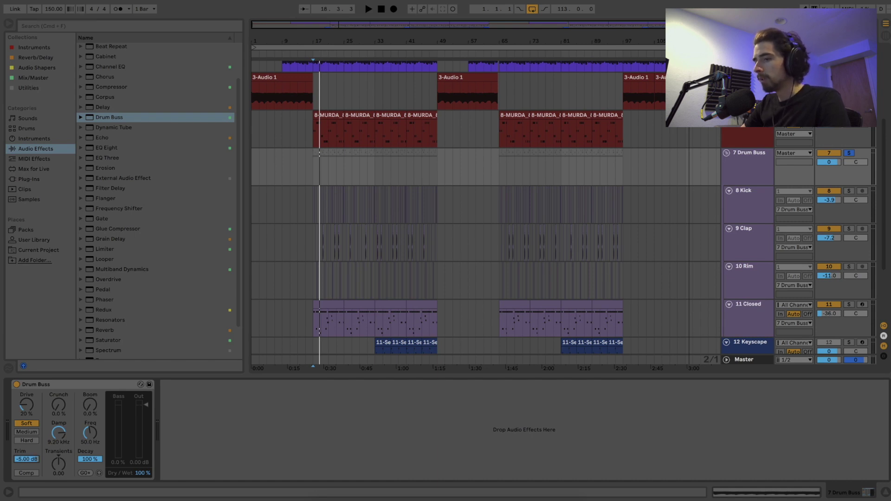
type("-27")
key("Return")
key("space")
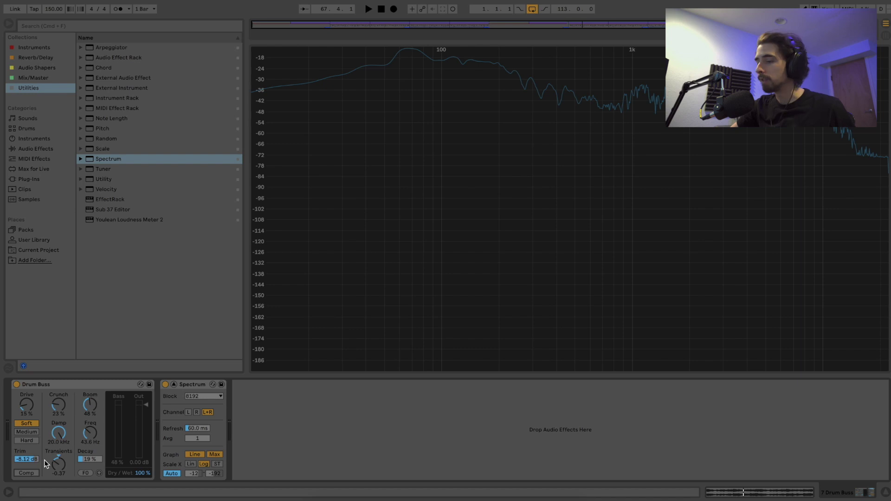
Step: While the drums play, switch on the Drum Buss compressor and pull the Trim down
key("space")
left_click(28, 472)
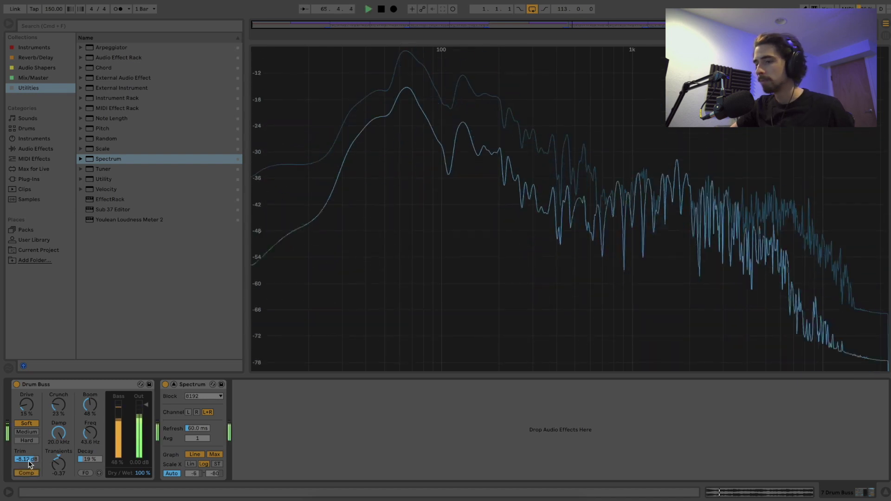
mouse_move(29, 464)
left_mouse_down()
mouse_move(30, 497)
mouse_move(26, 465)
left_mouse_up()
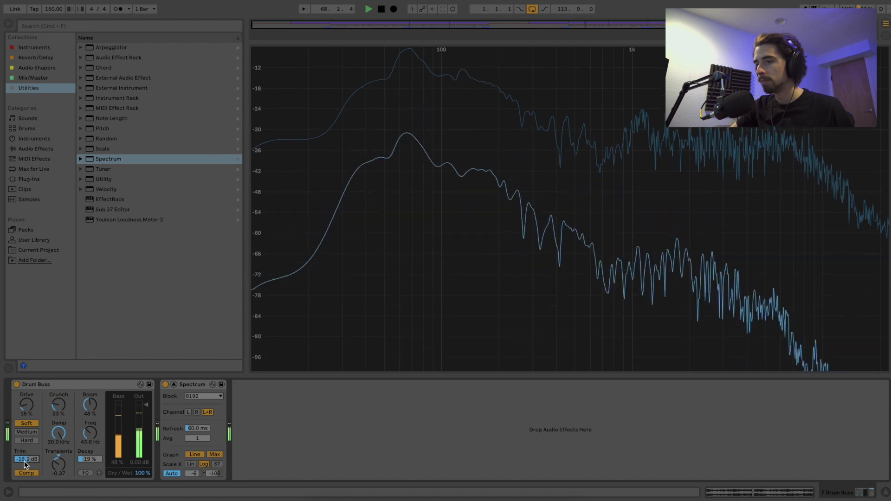
key("space")
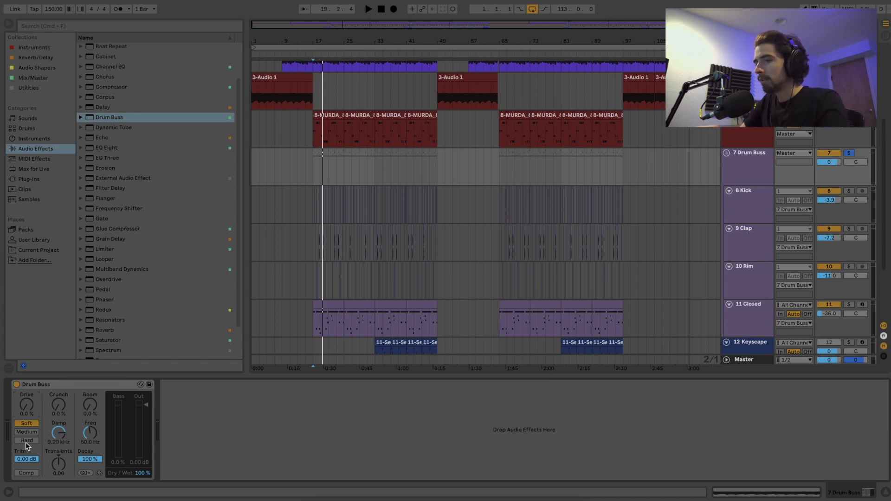
Step: Lower Trim to -8.12 dB and audition a raised Drive amount during playback
key("space")
left_click_drag(22, 459, 22, 461)
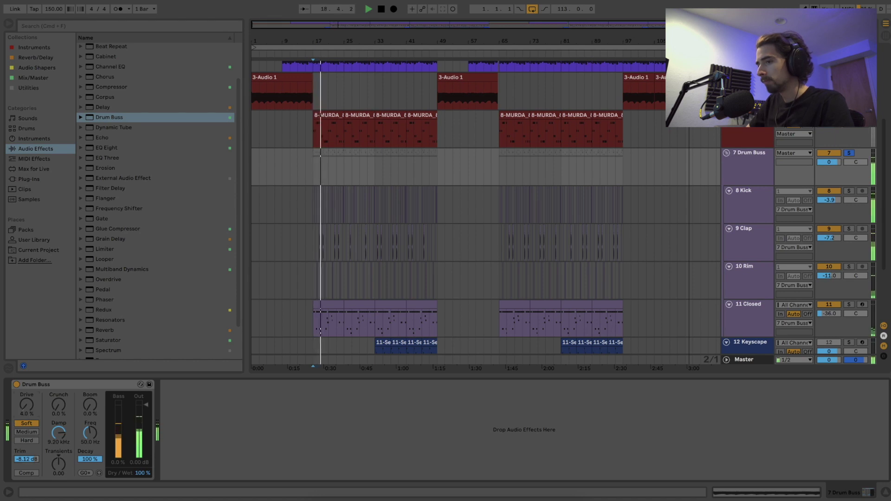
left_click_drag(27, 405, 27, 388)
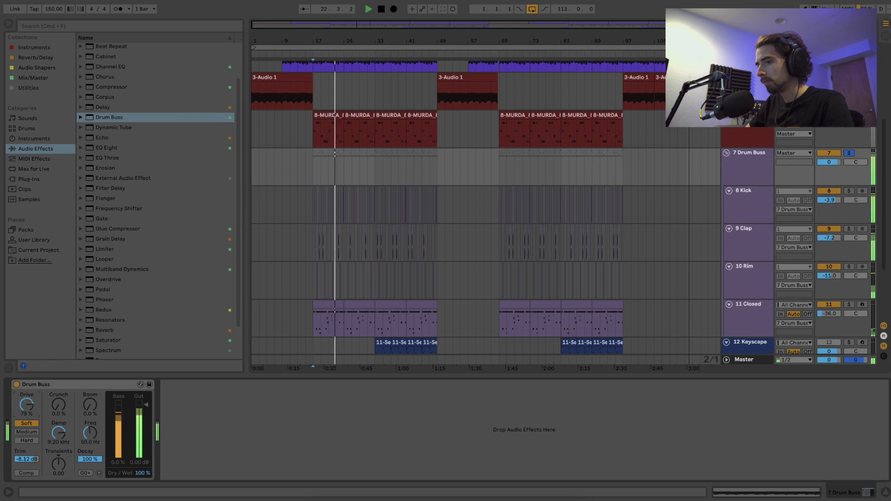
key("space")
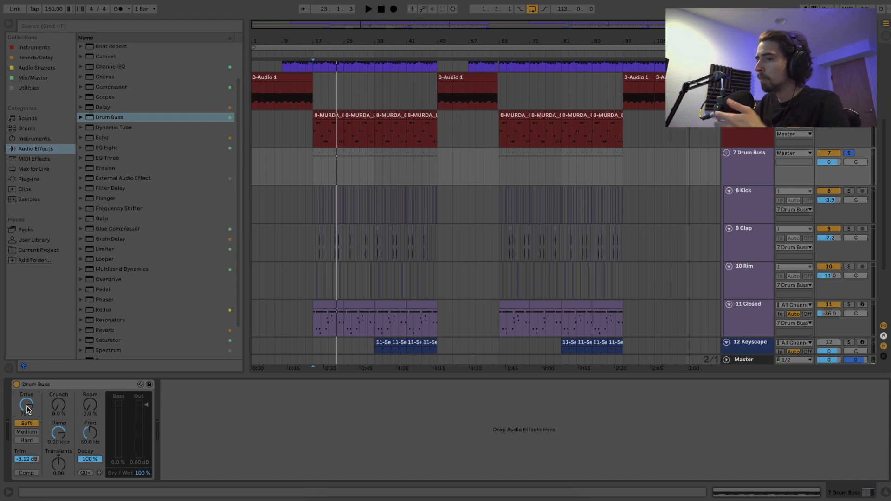
Step: Reset Drive to 0 %, switch to Medium mode and audition Drive near 99 %
left_click(26, 407)
key("Delete")
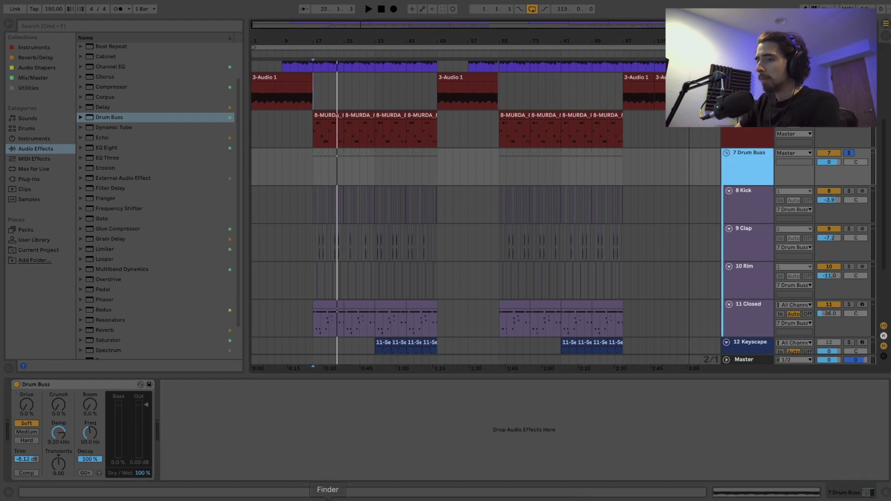
left_click(26, 432)
key("space")
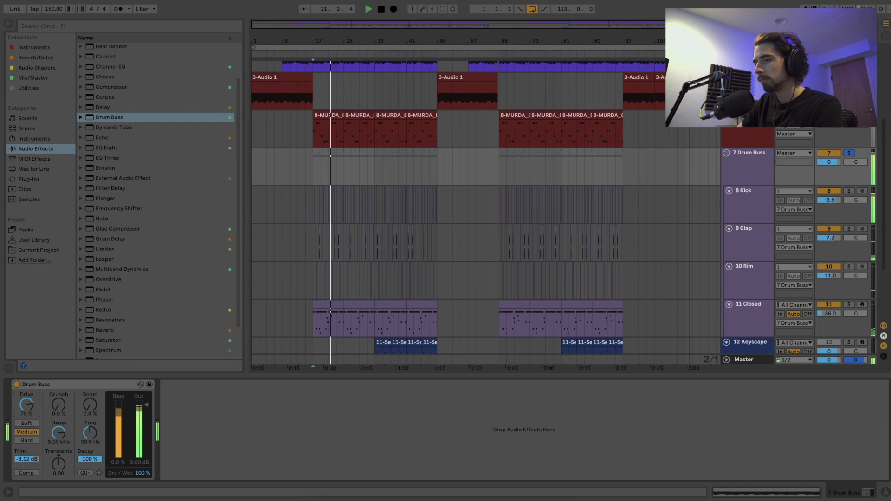
left_click_drag(27, 405, 26, 394)
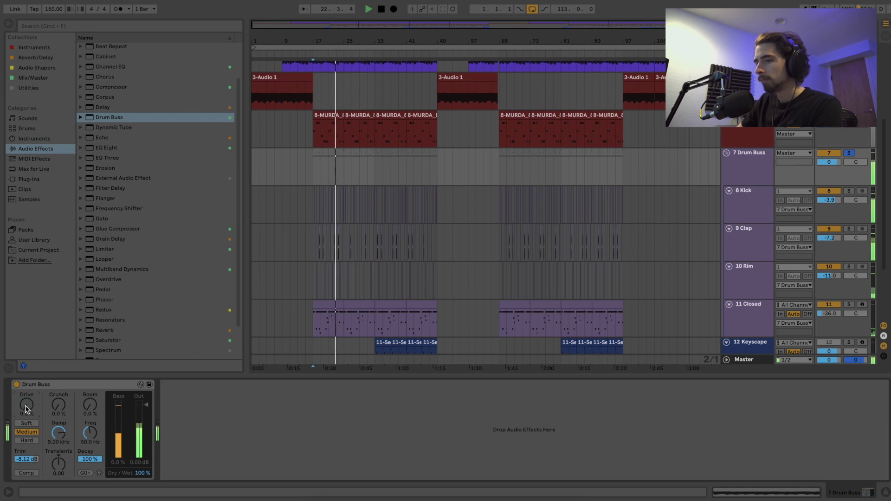
key("space")
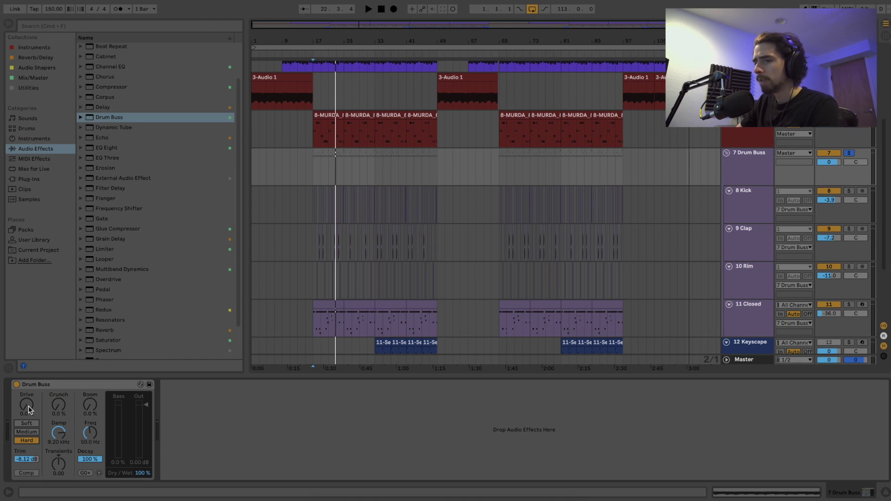
Step: Audition Drive at 25 % in Hard mode, then revert to 15 % Drive in Soft mode
key("space")
mouse_move(29, 405)
left_mouse_down()
mouse_move(29, 377)
mouse_move(28, 406)
left_mouse_up()
key("space")
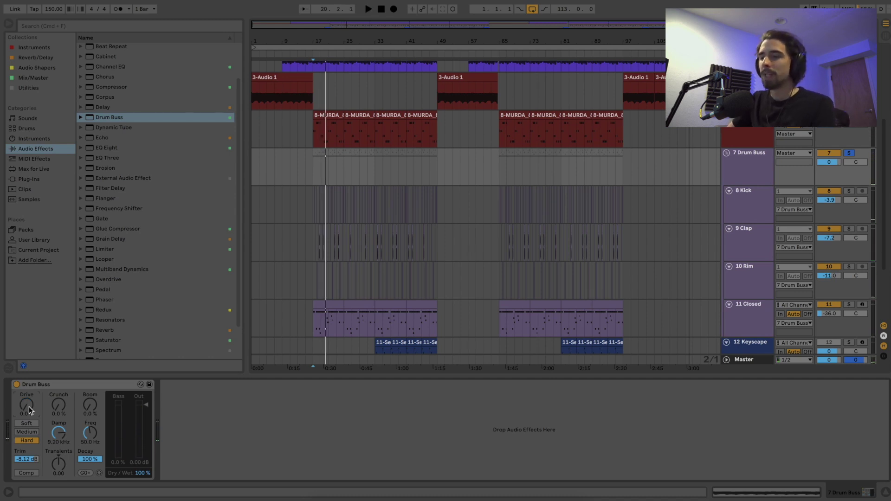
key("ctrl+z")
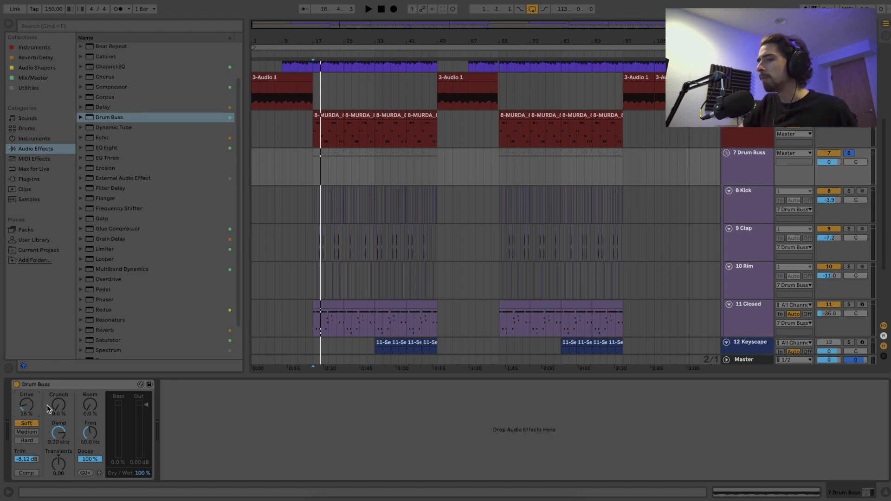
left_click(28, 88)
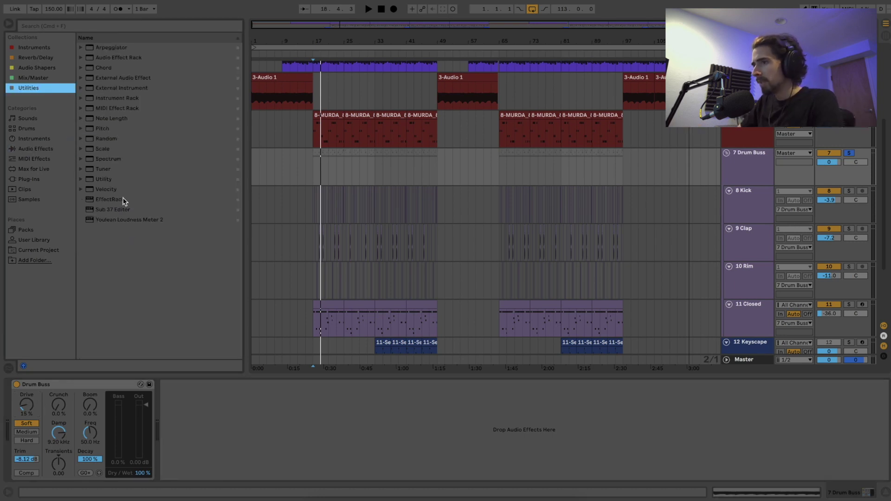
Step: Add a Spectrum after the Drum Buss device and expand its display to fill the window
left_click_drag(112, 162, 286, 403)
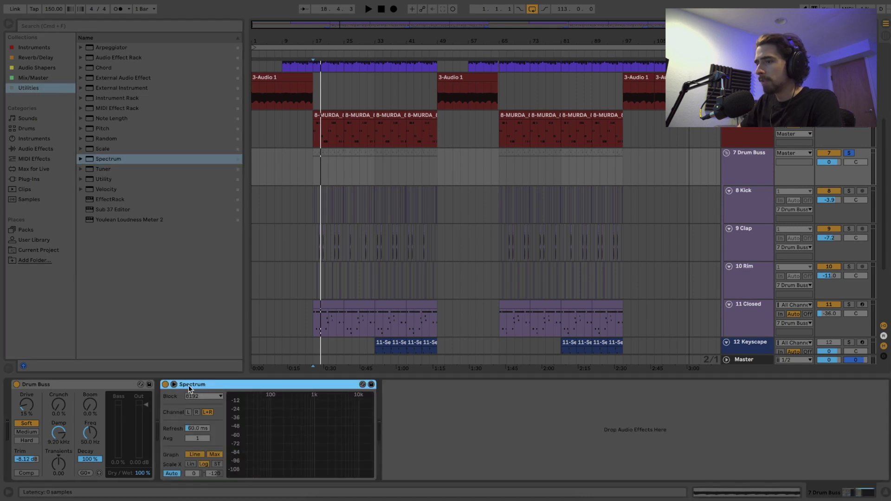
left_click(174, 385)
left_click_drag(339, 304, 333, 22)
Step: Play the drums and raise the Drum Buss Crunch to 48 %
key("space")
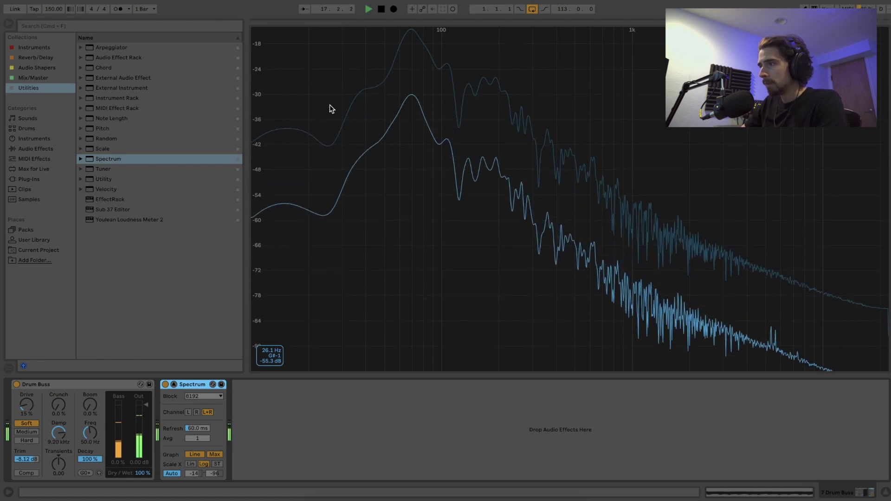
mouse_move(58, 404)
left_mouse_down()
mouse_move(58, 347)
mouse_move(60, 409)
left_mouse_up()
key("space")
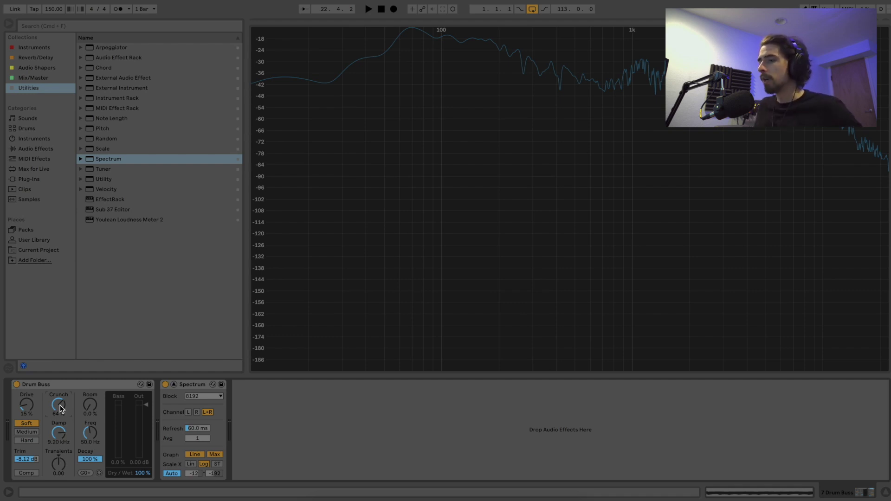
Step: Turn Crunch down, then settle it at 23 % while the drums play
left_click_drag(60, 408, 61, 439)
key("space")
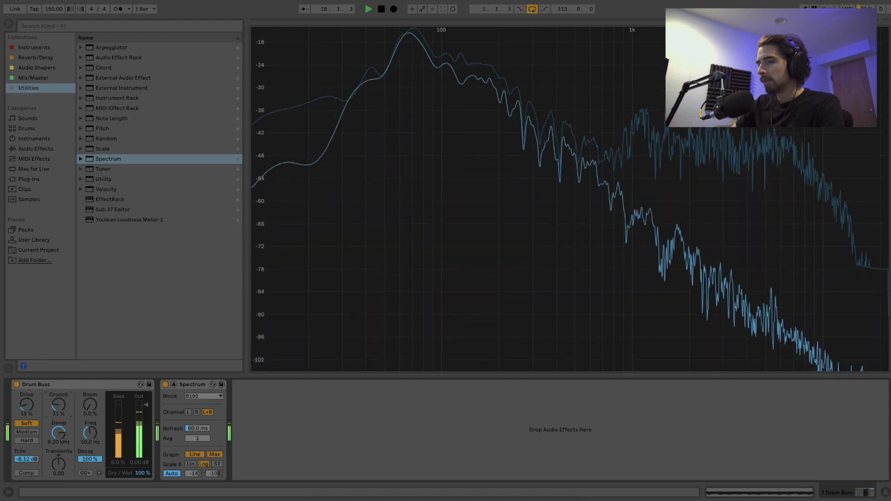
left_click_drag(60, 405, 60, 406)
key("space")
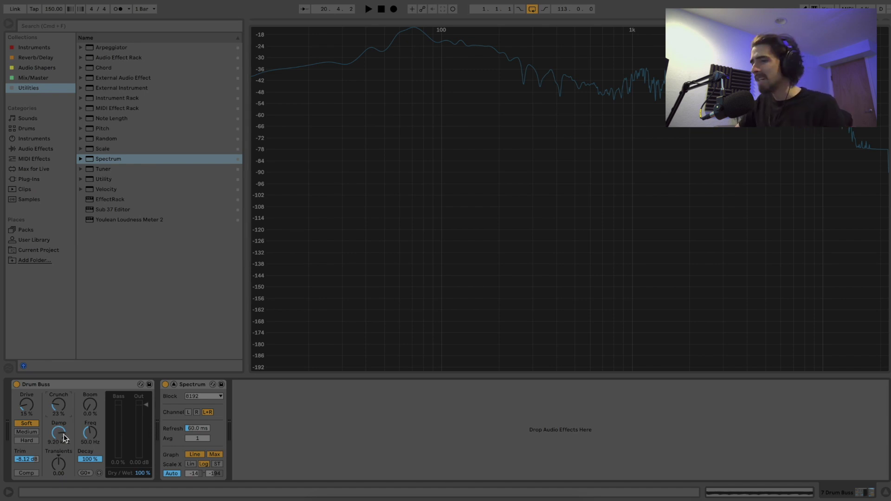
Step: Open Damp to 20.0 kHz and audition a downward Damp sweep during playback
left_click_drag(63, 435, 63, 434)
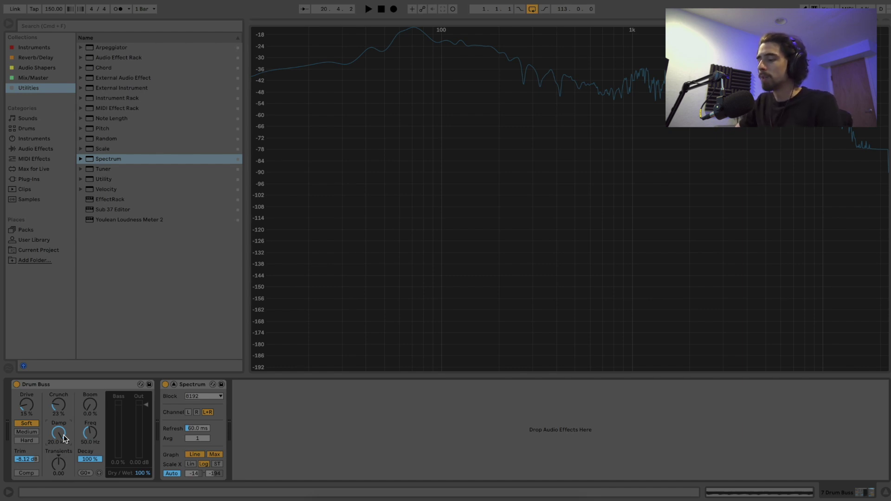
key("space")
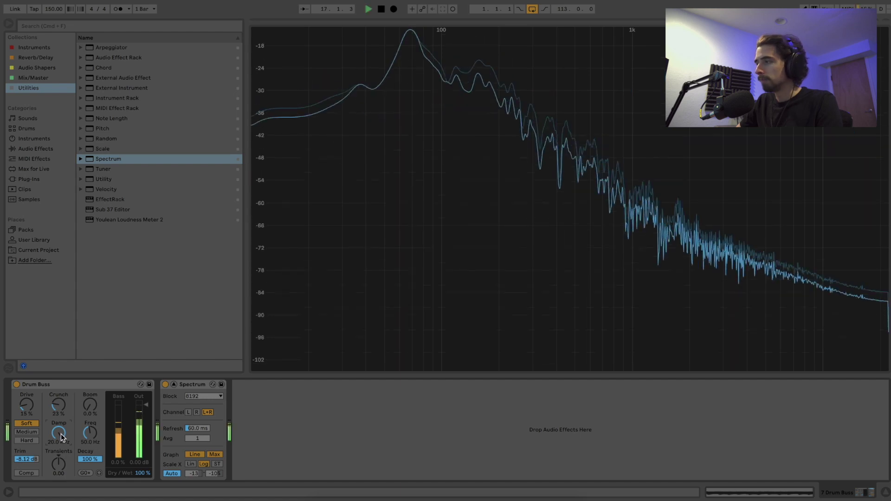
left_click_drag(60, 434, 62, 381)
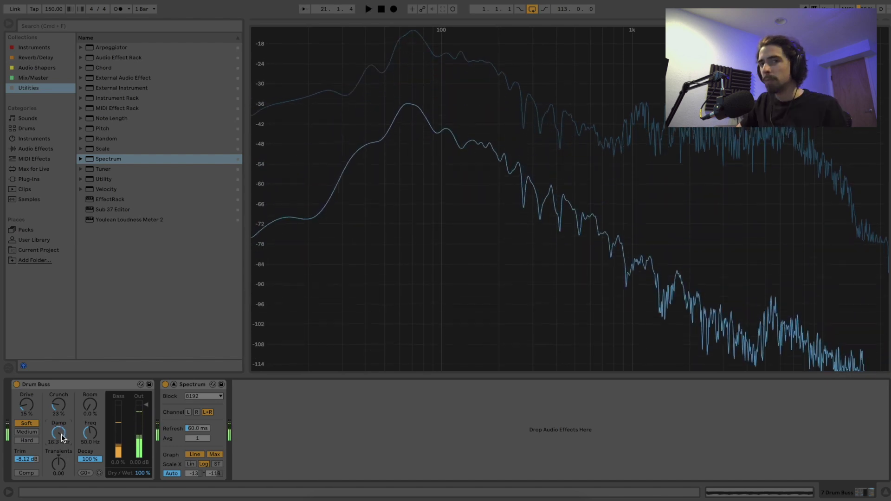
key("space")
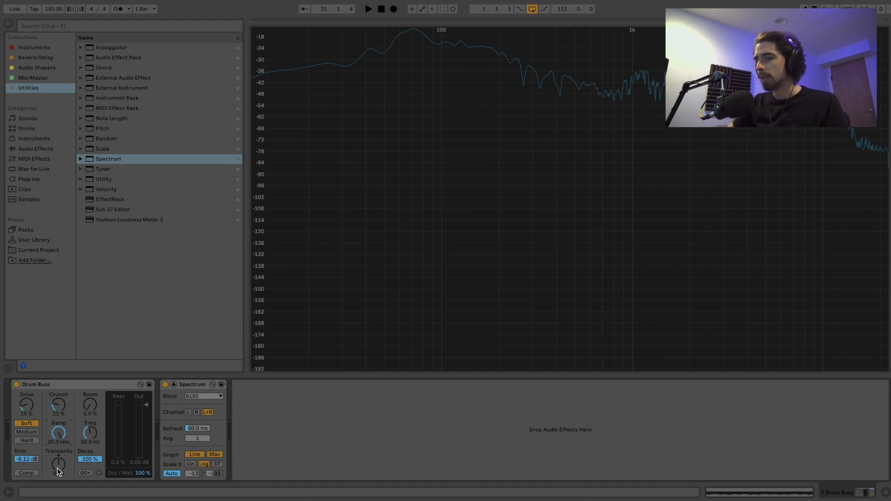
Step: Sweep Transients above and below zero while auditioning, settling on -0.37
left_click_drag(59, 464, 60, 461)
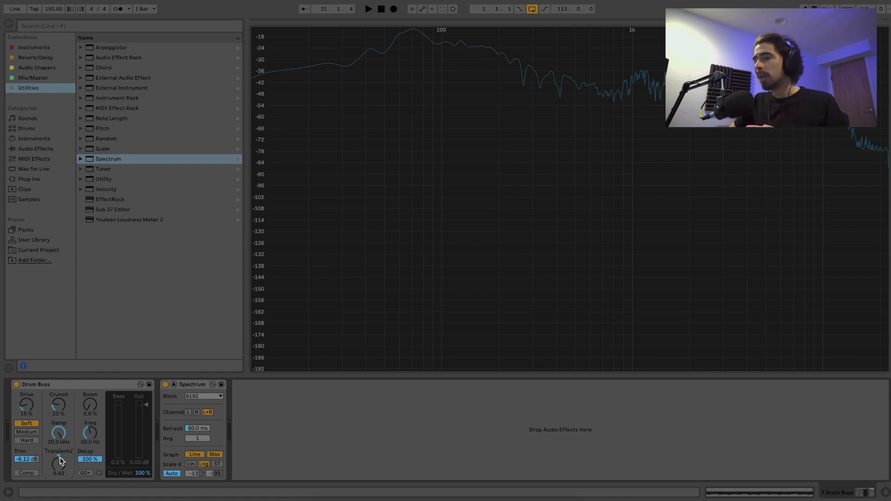
left_click_drag(60, 458, 58, 464)
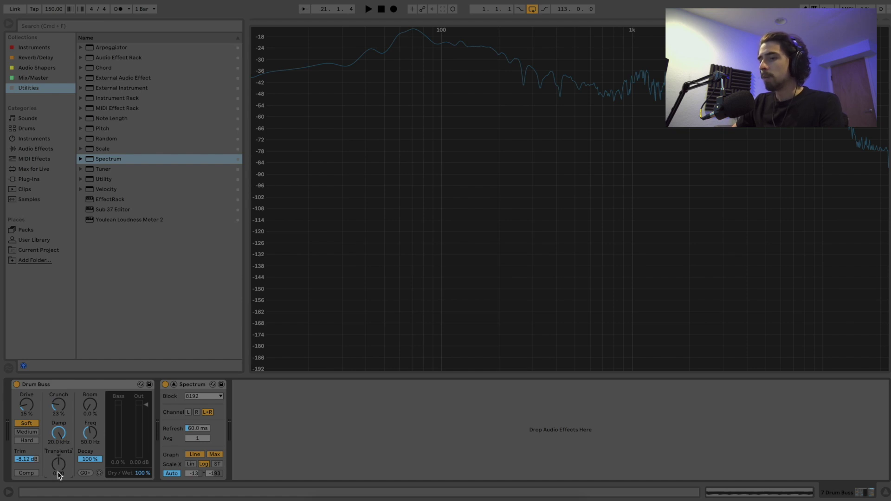
key("space")
left_click_drag(60, 467, 60, 448)
key("space")
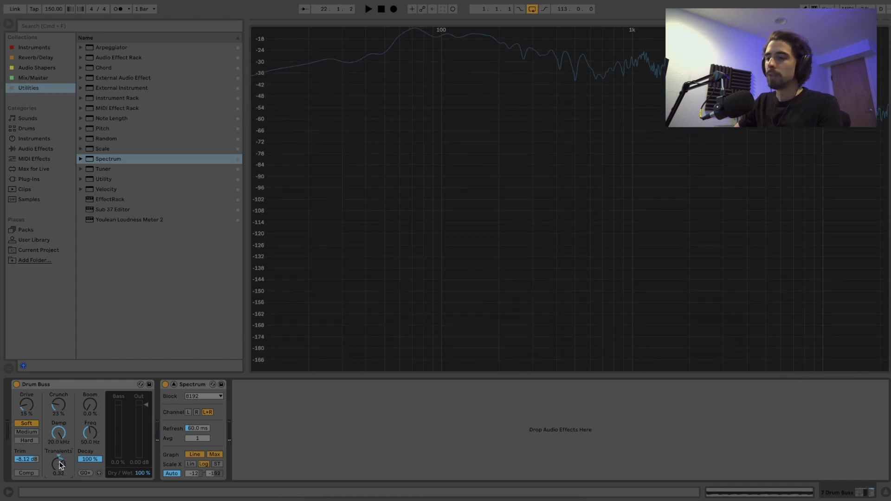
left_click_drag(59, 461, 59, 480)
key("space")
key("space")
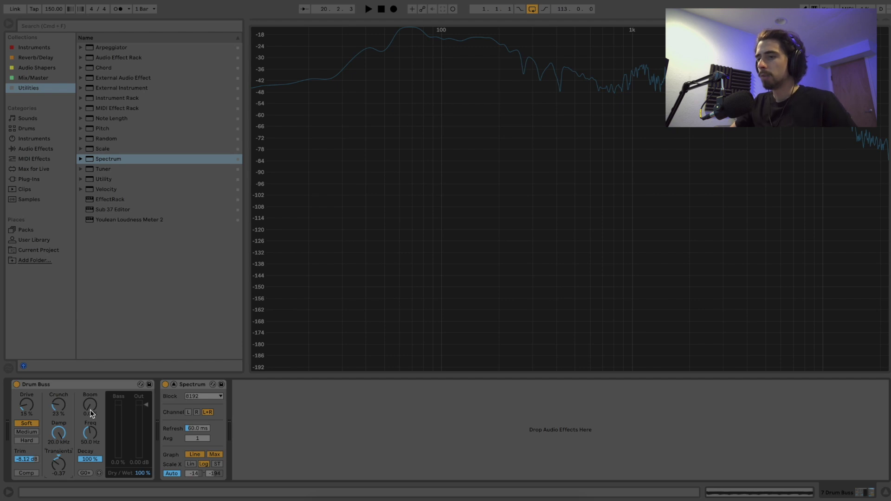
Step: Push the Boom amount up to 100% during playback, then reset it to 0%
key("space")
left_click_drag(92, 415, 91, 391)
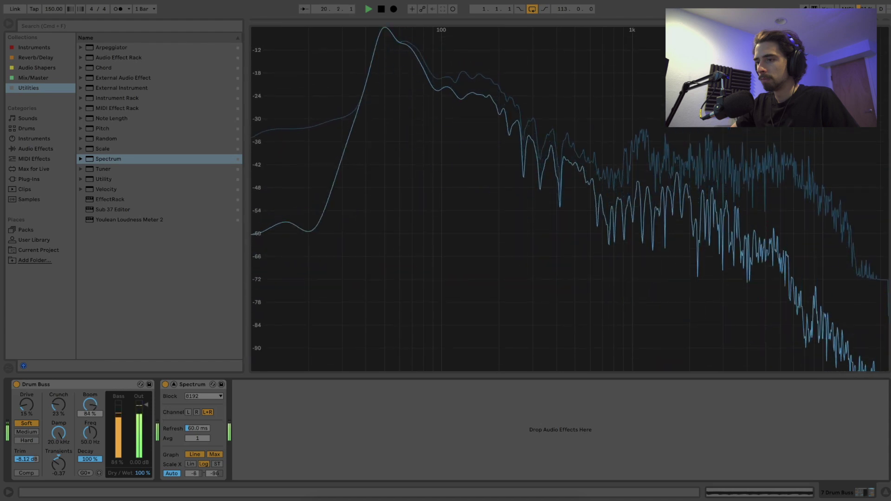
left_click_drag(91, 414, 92, 404)
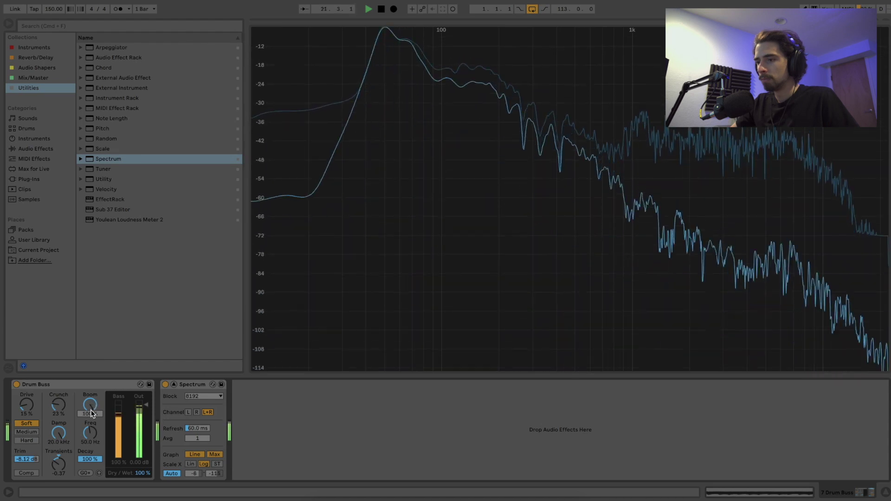
key("space")
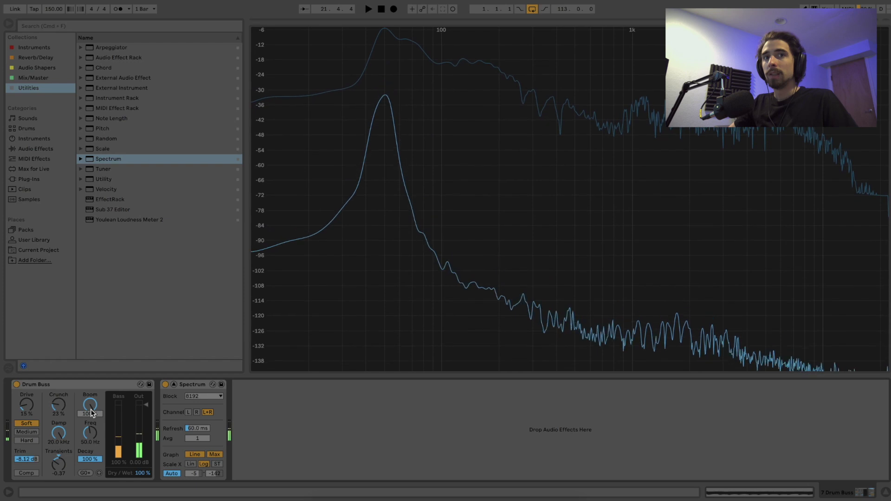
double_click(91, 407)
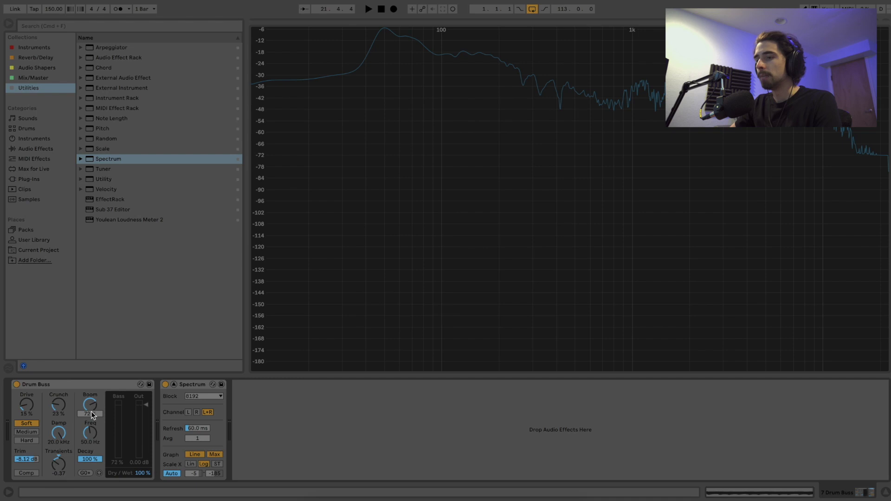
Step: Raise the Boom frequency to about 71.1 Hz while the drums play
key("space")
left_click_drag(90, 433, 90, 421)
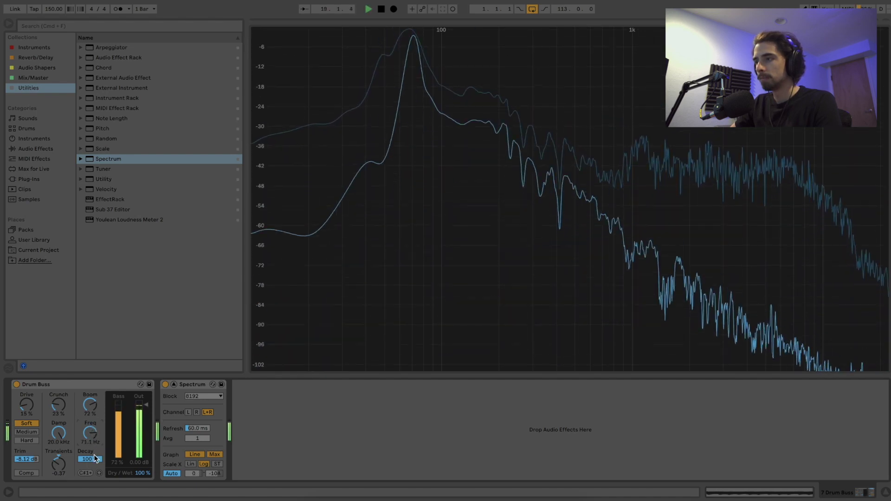
key("space")
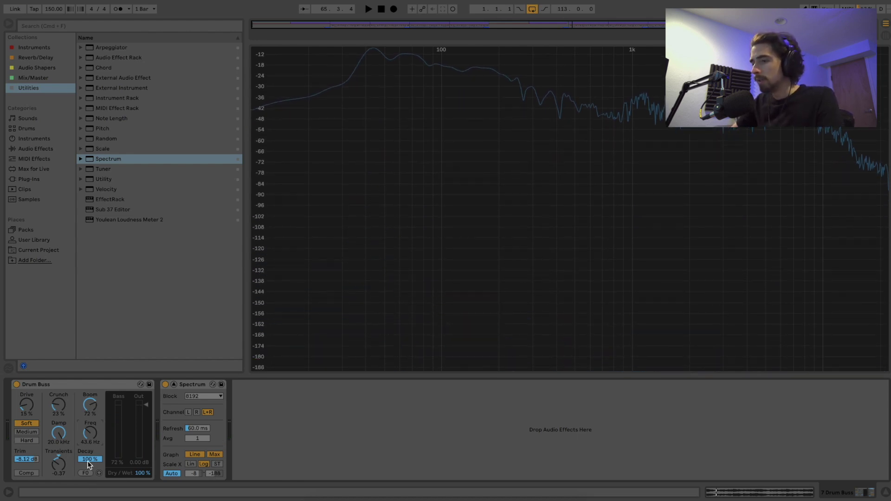
Step: Shorten the Boom Decay to 19% and lower the Boom amount, checking it during playback
key("space")
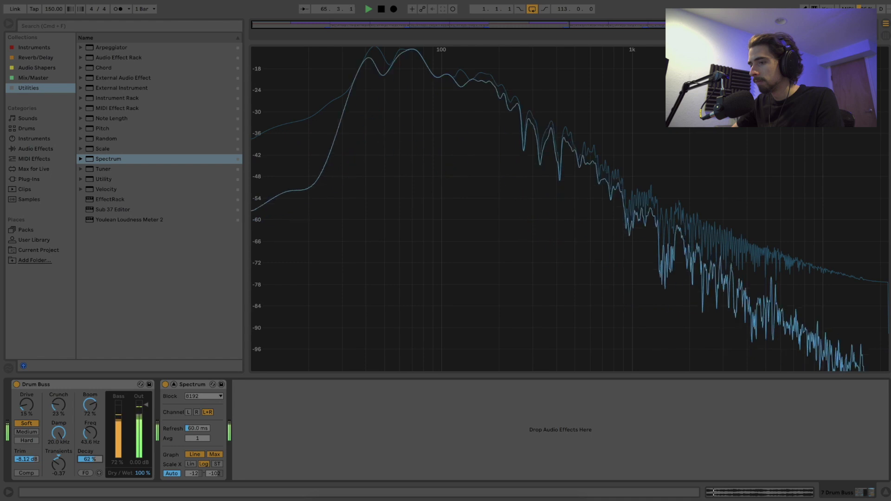
left_click_drag(88, 459, 89, 483)
key("space")
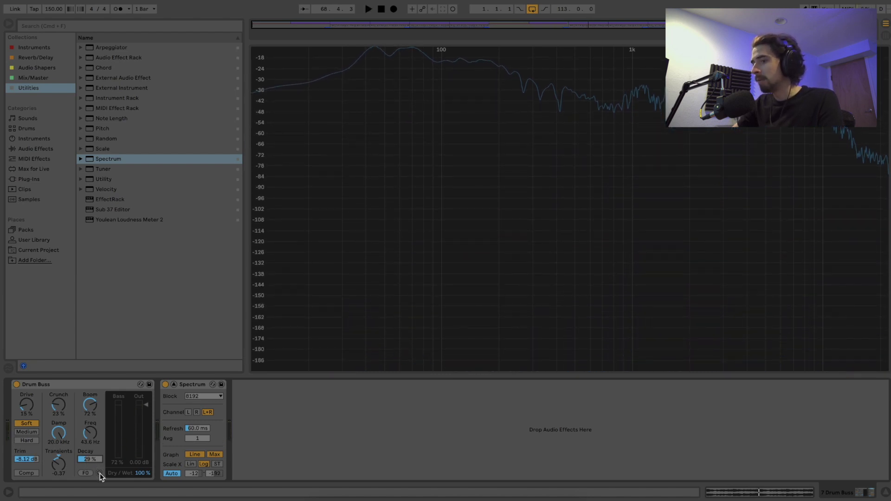
left_click_drag(90, 406, 90, 420)
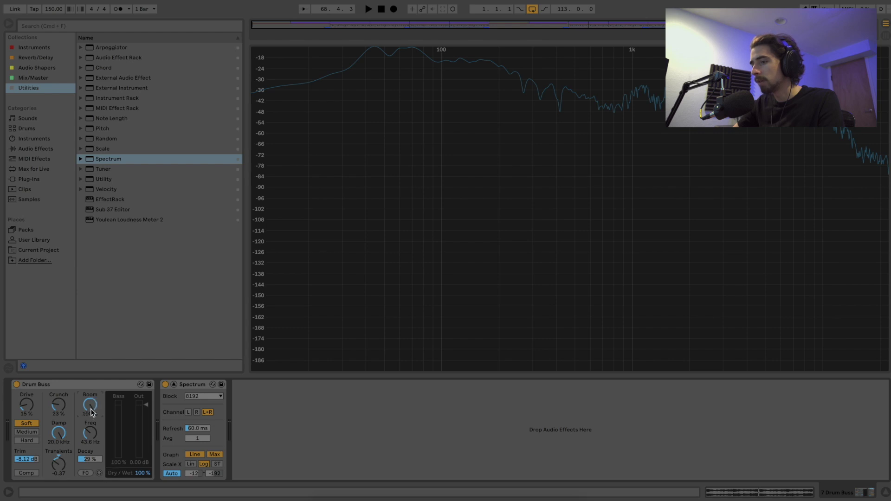
key("space")
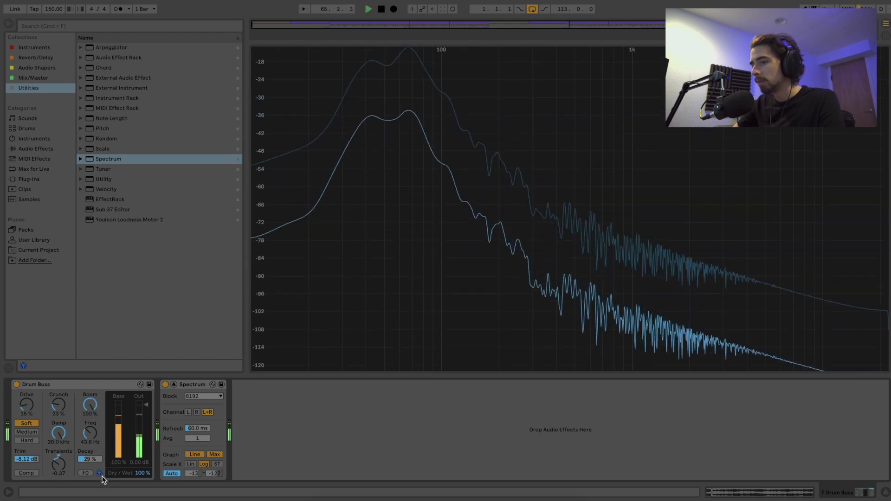
key("space")
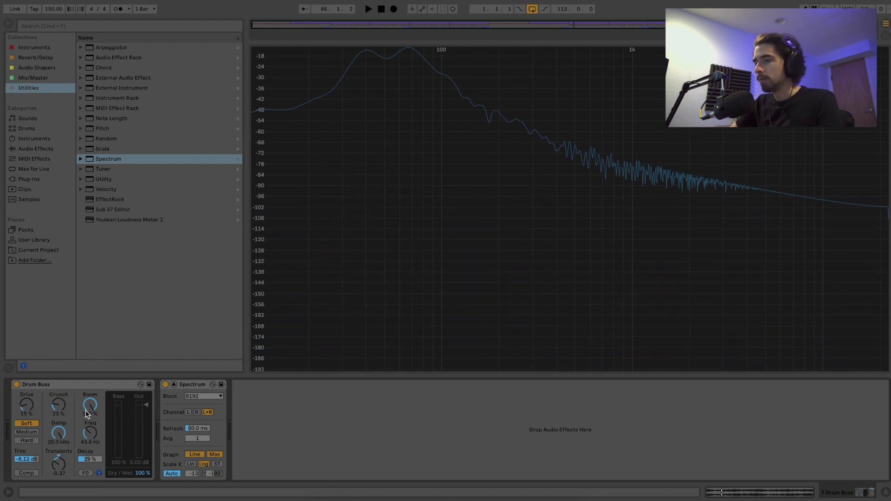
key("space")
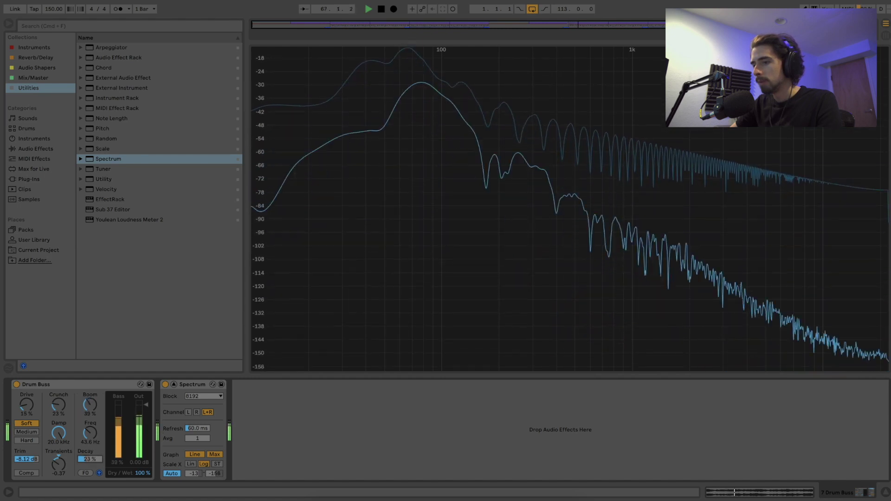
key("space")
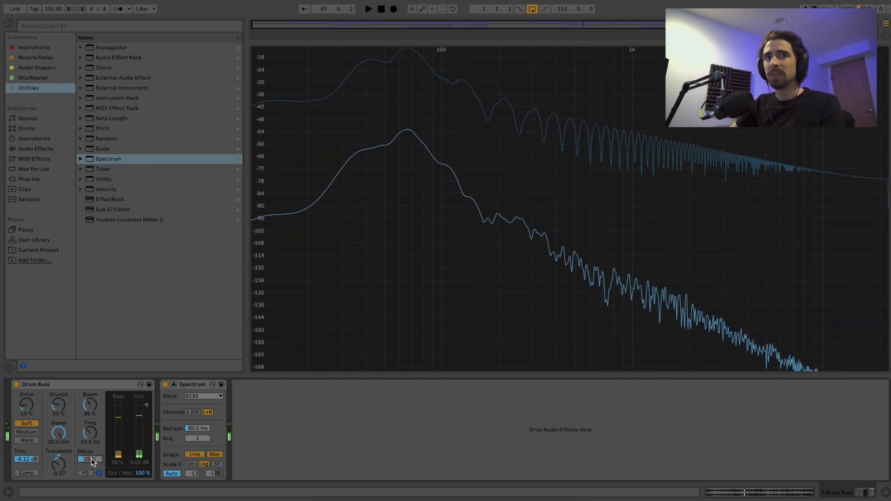
Step: Audition the Boom bass on its own and raise the Boom amount to 48%
left_click(100, 473)
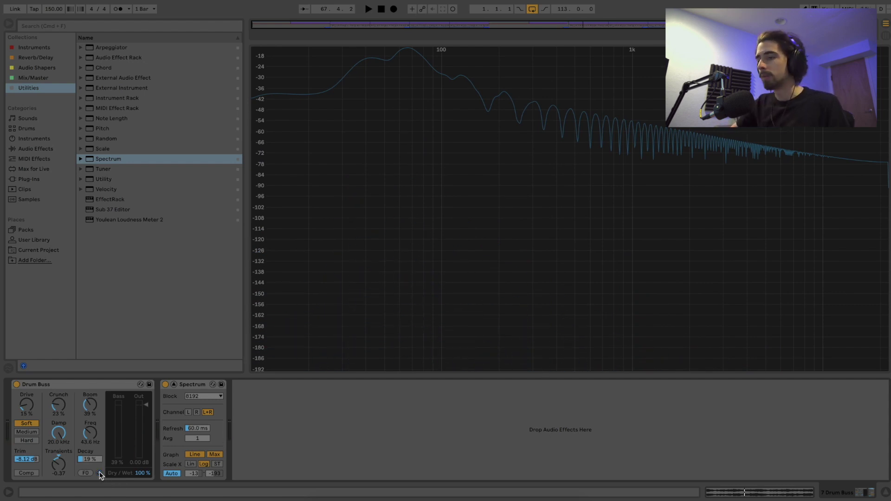
key("space")
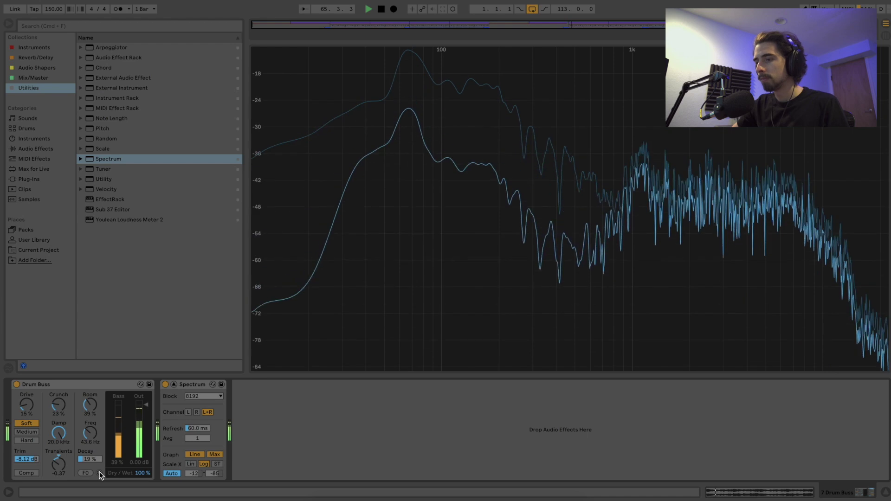
left_click_drag(90, 414, 91, 410)
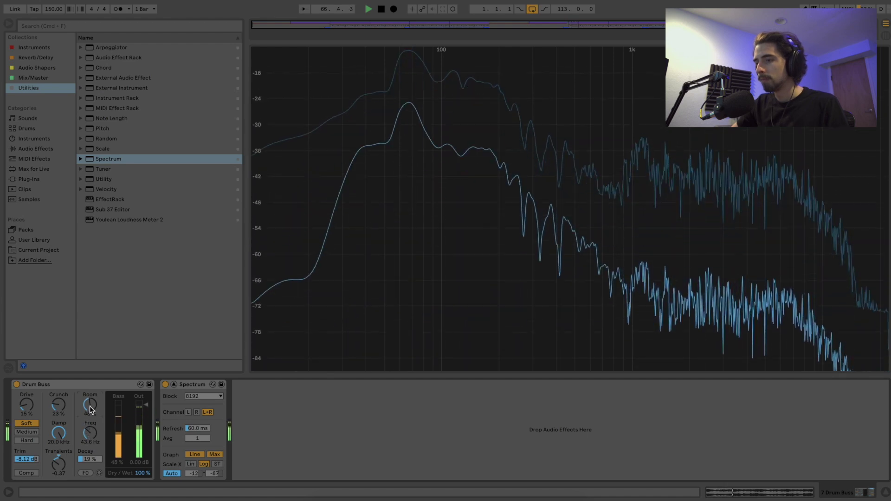
key("space")
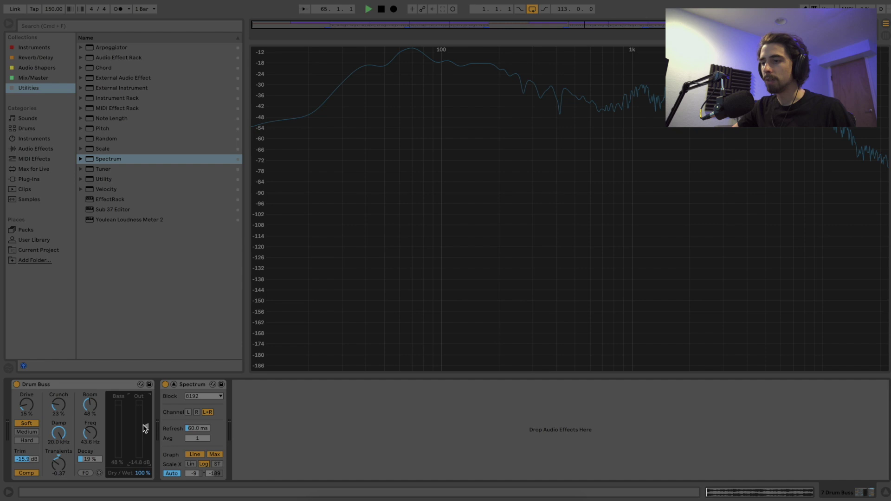
Step: Raise the Drum Buss output to about -2.18 dB
left_click_drag(143, 425, 146, 411)
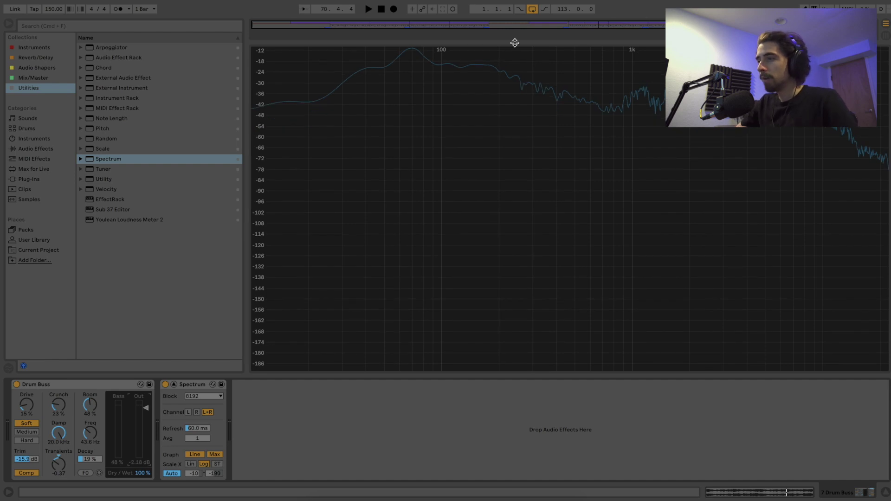